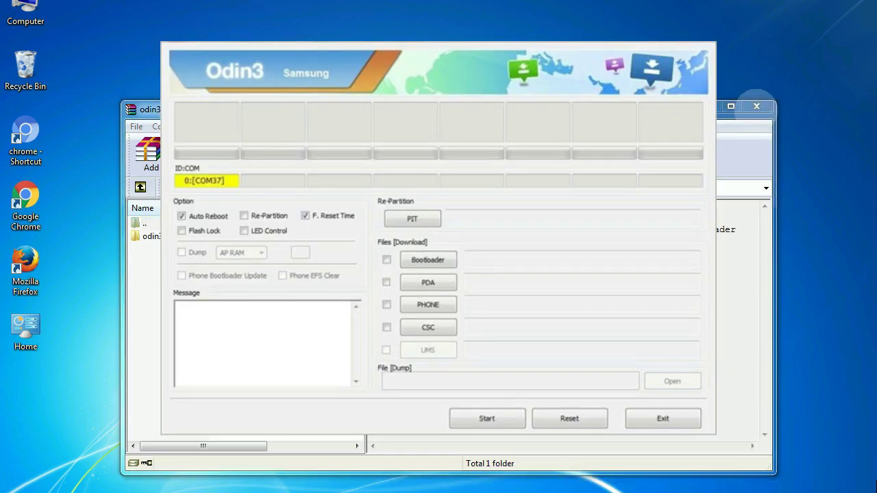
Close the WinRAR window behind Odin3 while the flash continues into the modem stage.
{"action": "left_click", "coordinate": [756, 106]}
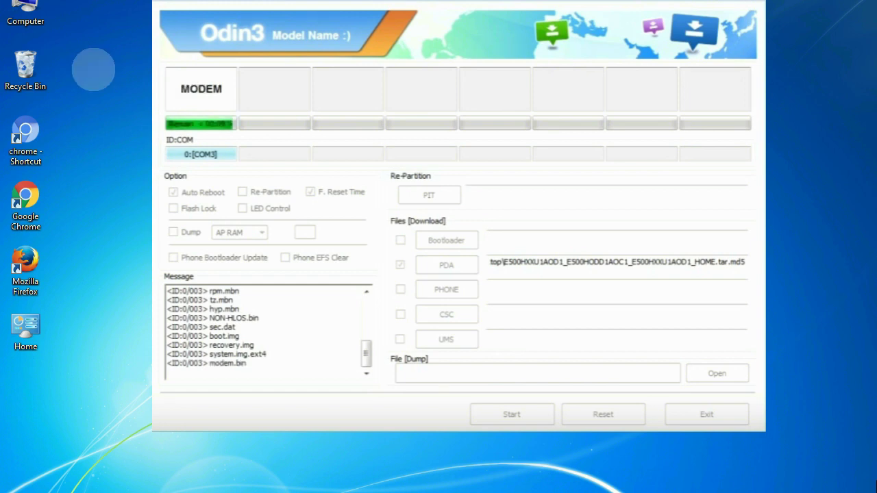
Close the Odin3 window, leaving the desktop with the Odin_v3.09 zip icon.
{"action": "left_click", "coordinate": [26, 65]}
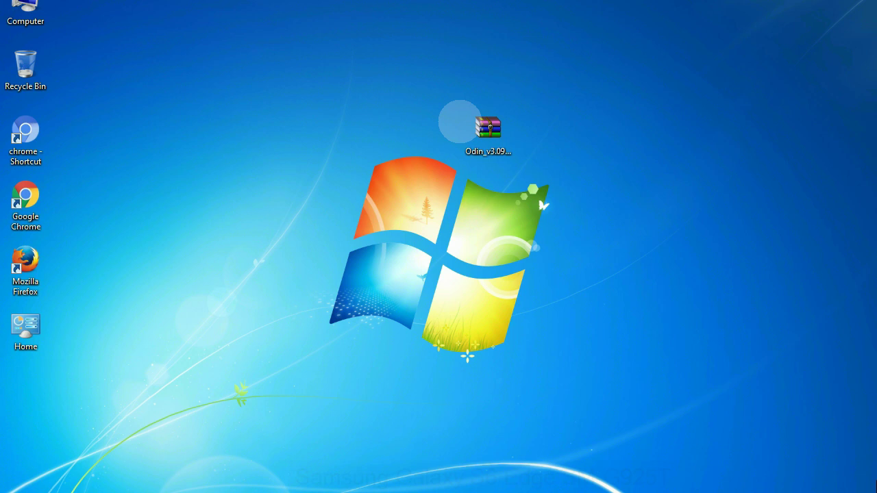
Extract the Odin_v3.09.zip archive onto the desktop with Extract Here.
{"action": "left_click", "coordinate": [483, 122]}
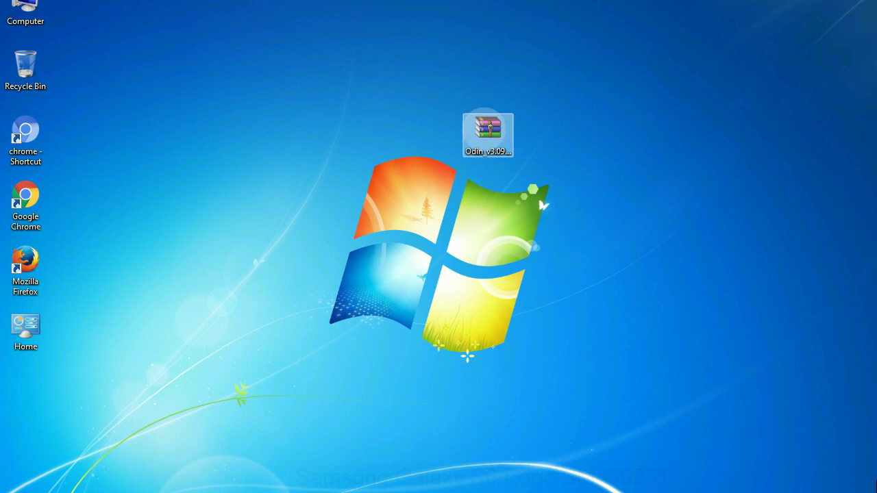
{"action": "right_click", "coordinate": [485, 127]}
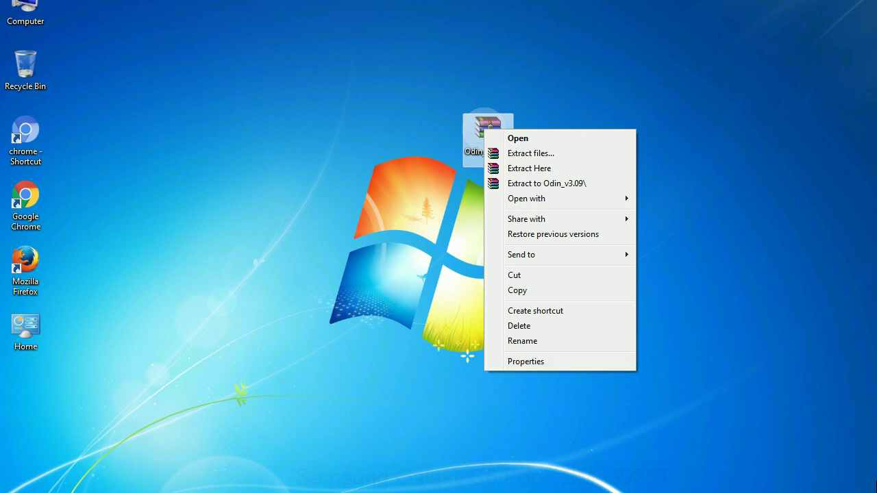
{"action": "key", "text": "Down"}
{"action": "key", "text": "Down"}
{"action": "key", "text": "Down"}
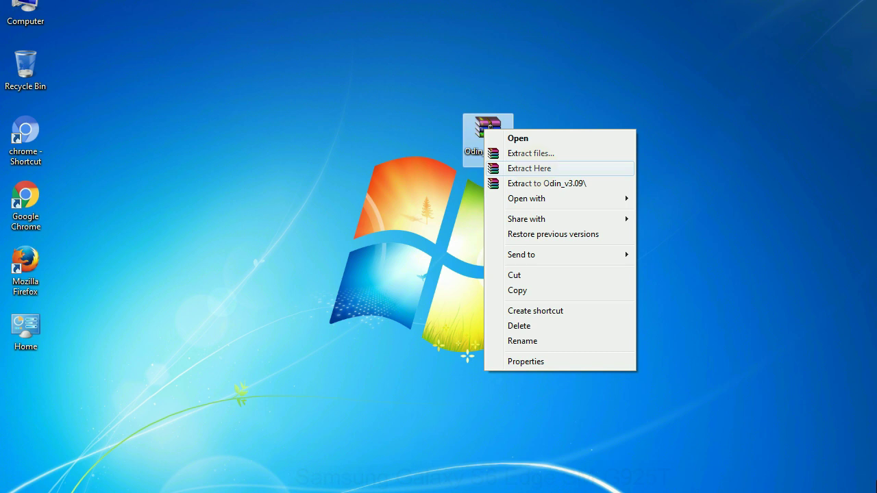
{"action": "key", "text": "Return"}
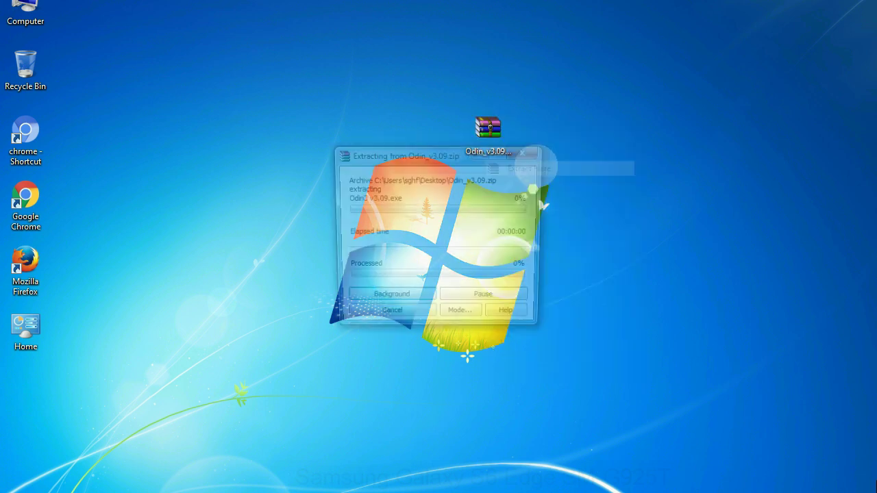
Run Odin3 v3.09.exe from the extracted folder as administrator.
{"action": "double_click", "coordinate": [376, 136]}
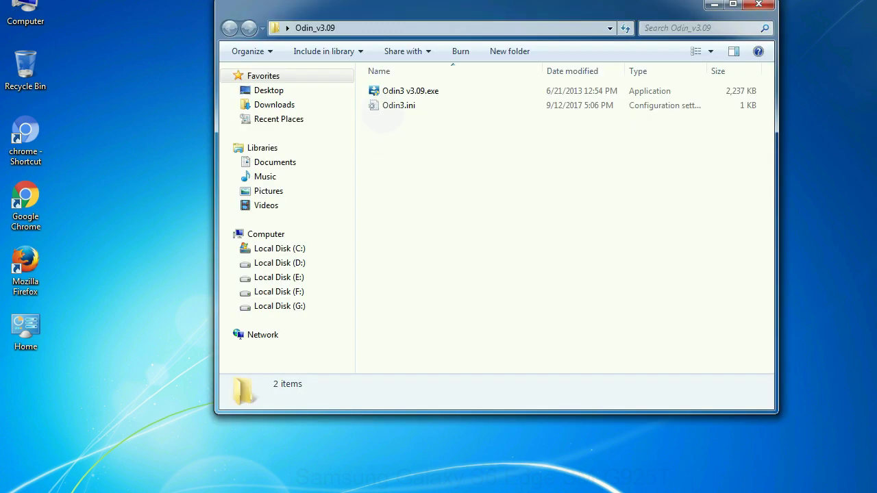
{"action": "right_click", "coordinate": [397, 92]}
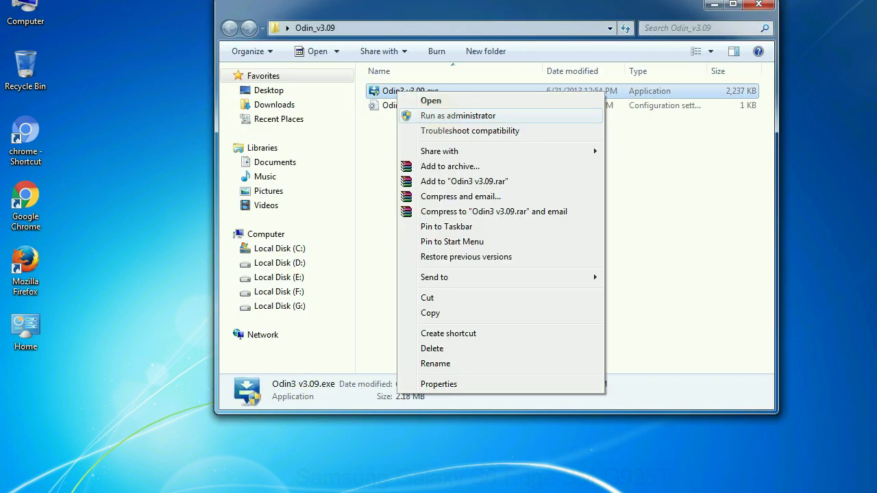
{"action": "key", "text": "Return"}
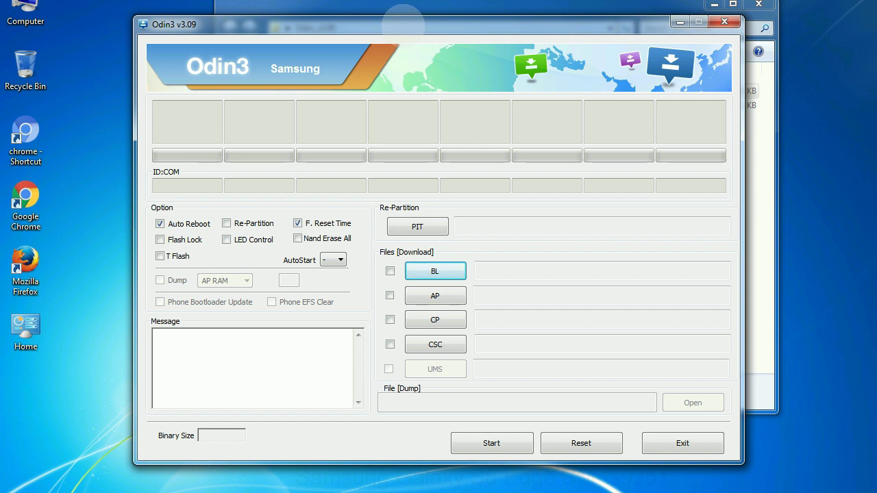
Move the Odin3 v3.09 window up and to the right by its title bar.
{"action": "left_click_drag", "start_coordinate": [403, 25], "coordinate": [438, 4]}
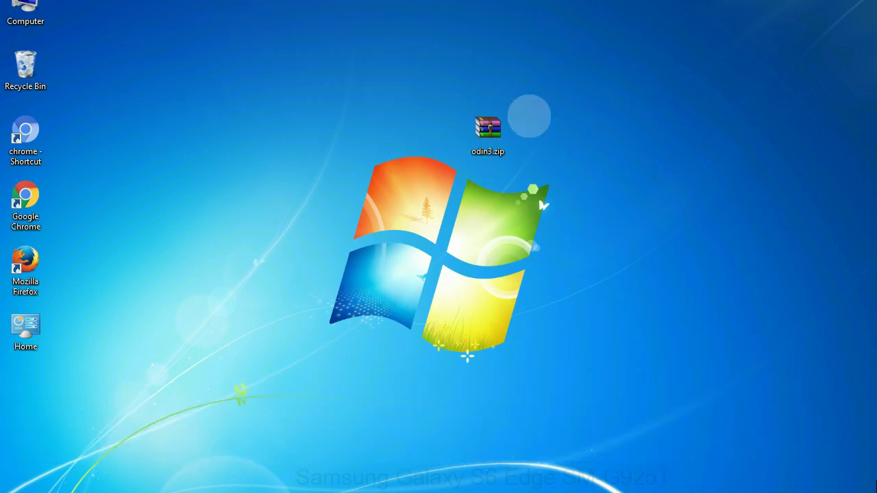
{"action": "left_click", "coordinate": [478, 127]}
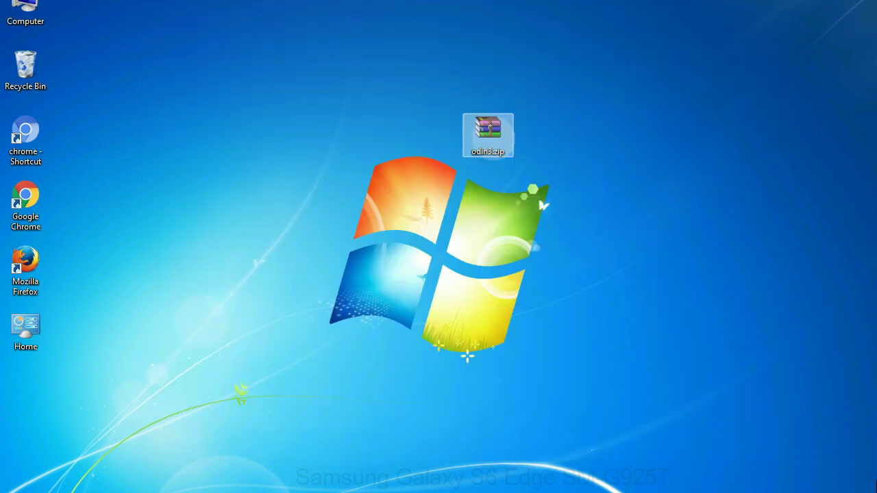
{"action": "left_click", "coordinate": [548, 129]}
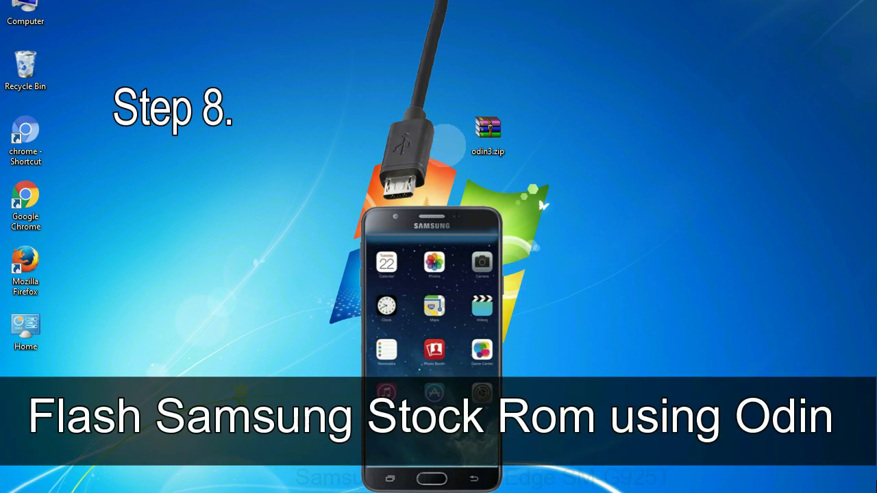
{"action": "left_click", "coordinate": [473, 130]}
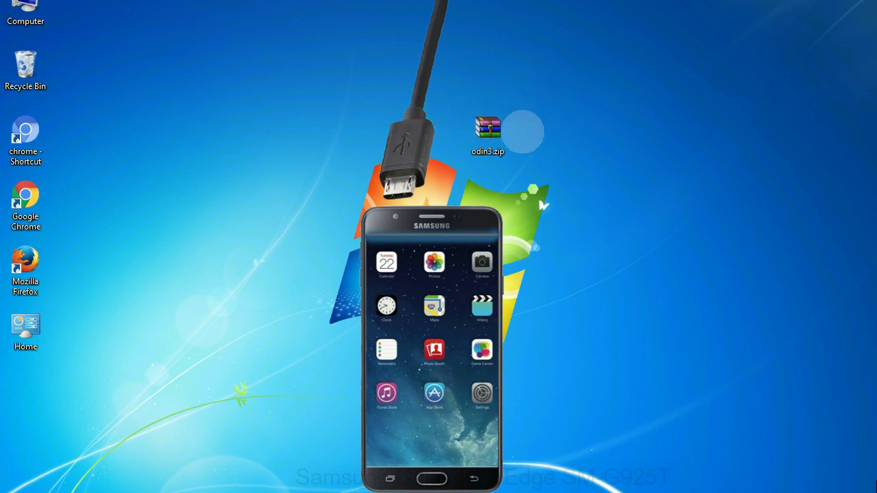
{"action": "double_click", "coordinate": [487, 128]}
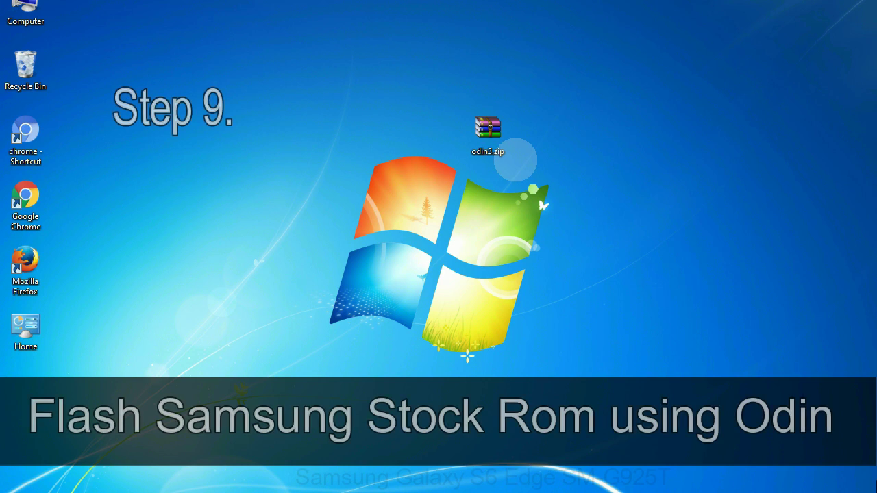
{"action": "left_click", "coordinate": [508, 137]}
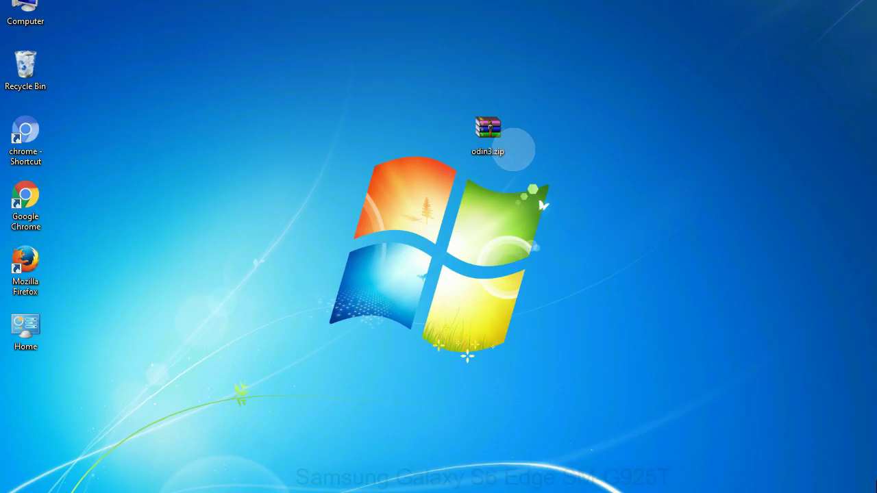
Select and then deselect the odin3.zip archive on the desktop.
{"action": "left_click", "coordinate": [505, 139]}
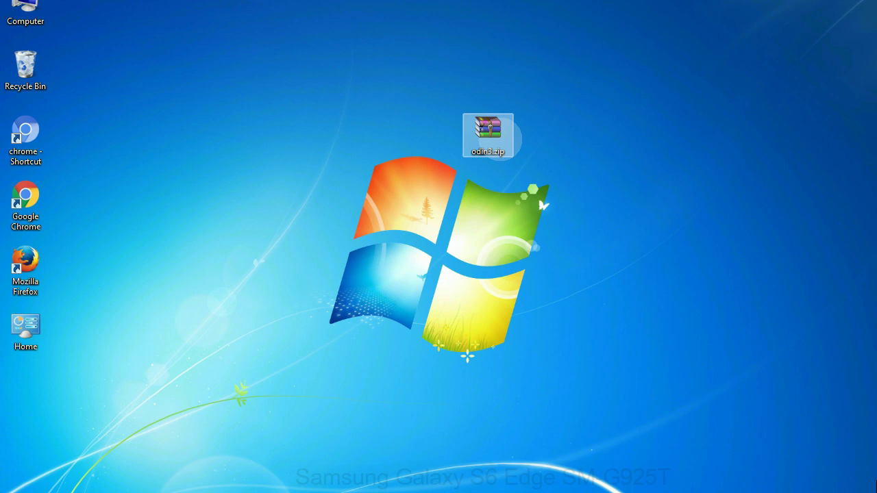
{"action": "left_click", "coordinate": [519, 142]}
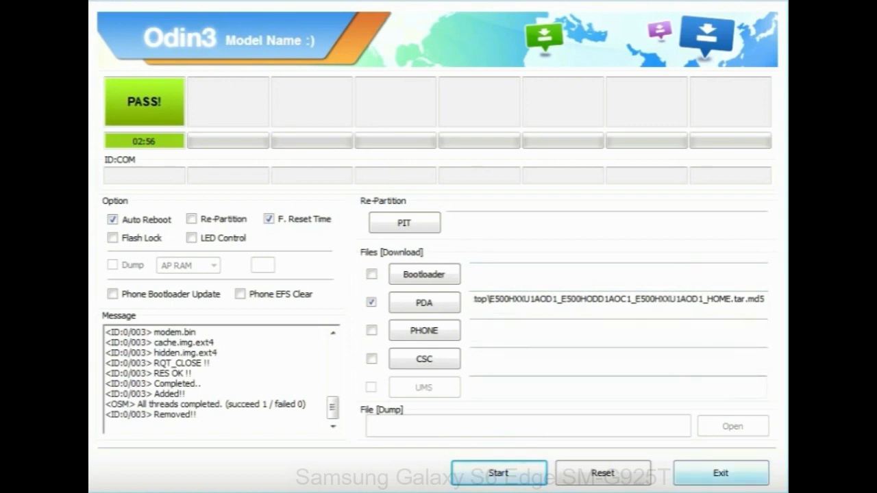
Exit Odin3 after the PASS result of the stock firmware flash.
{"action": "left_click", "coordinate": [721, 473]}
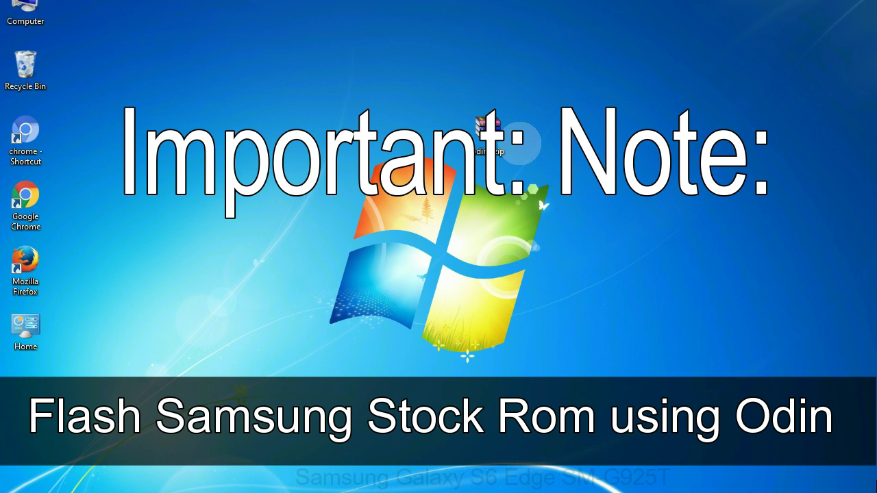
{"action": "left_click", "coordinate": [511, 137]}
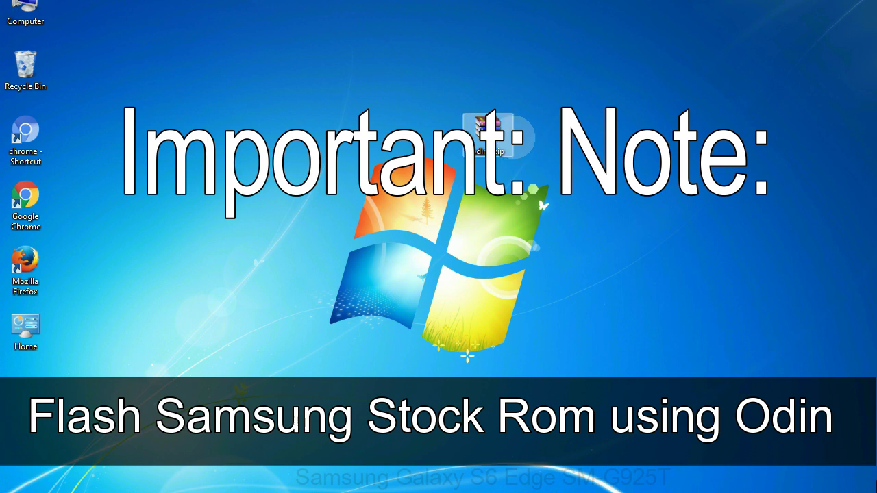